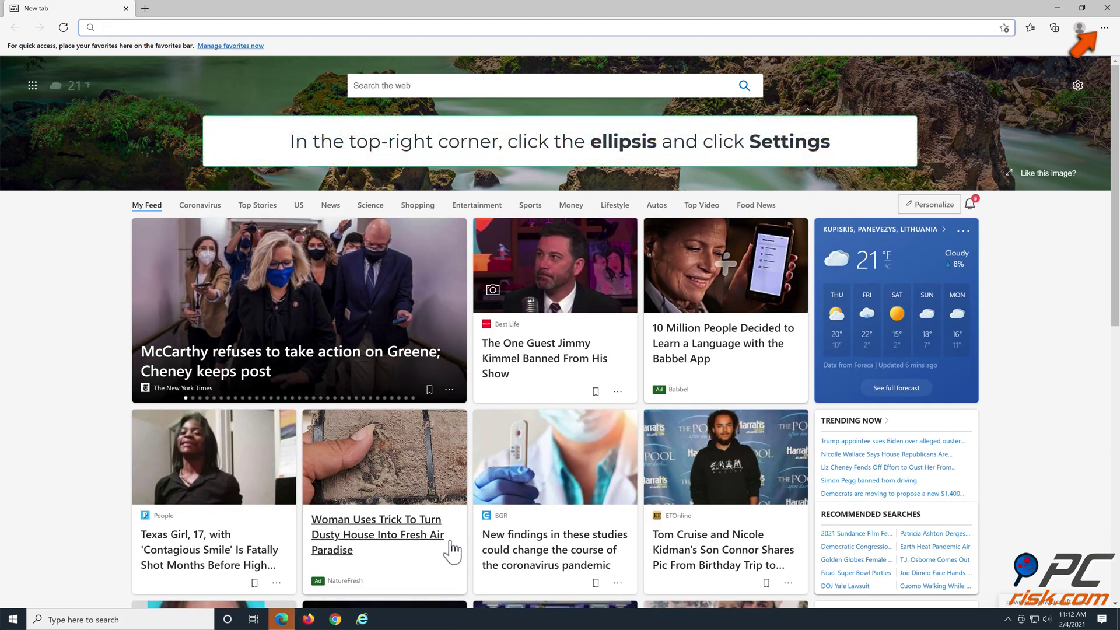
Open Edge's Settings page from the Settings and more menu
click(1102, 29)
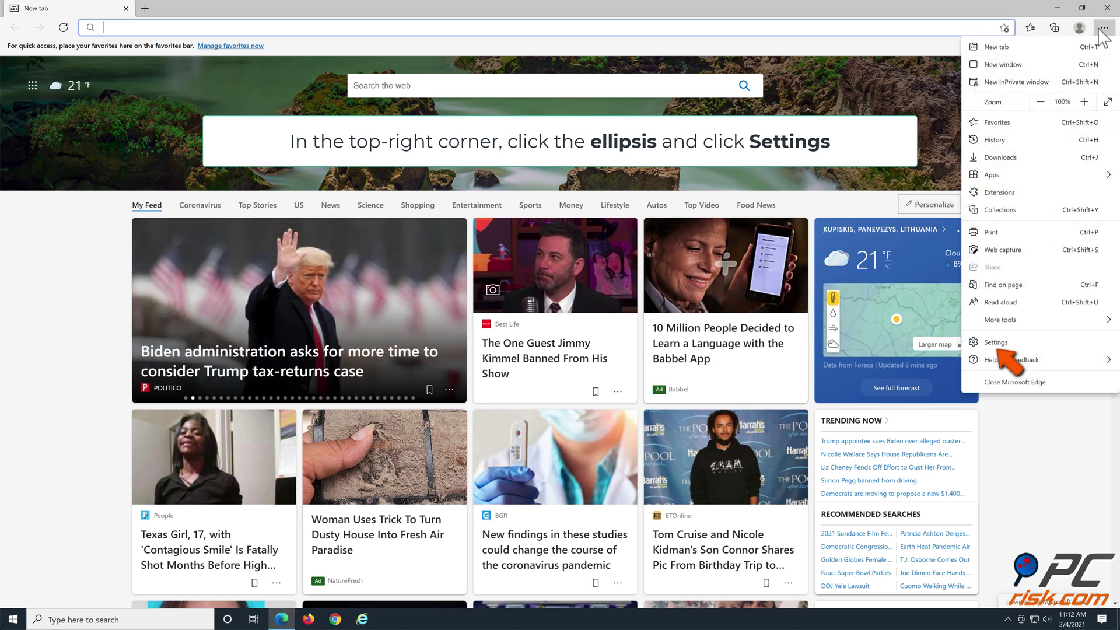
click(1049, 347)
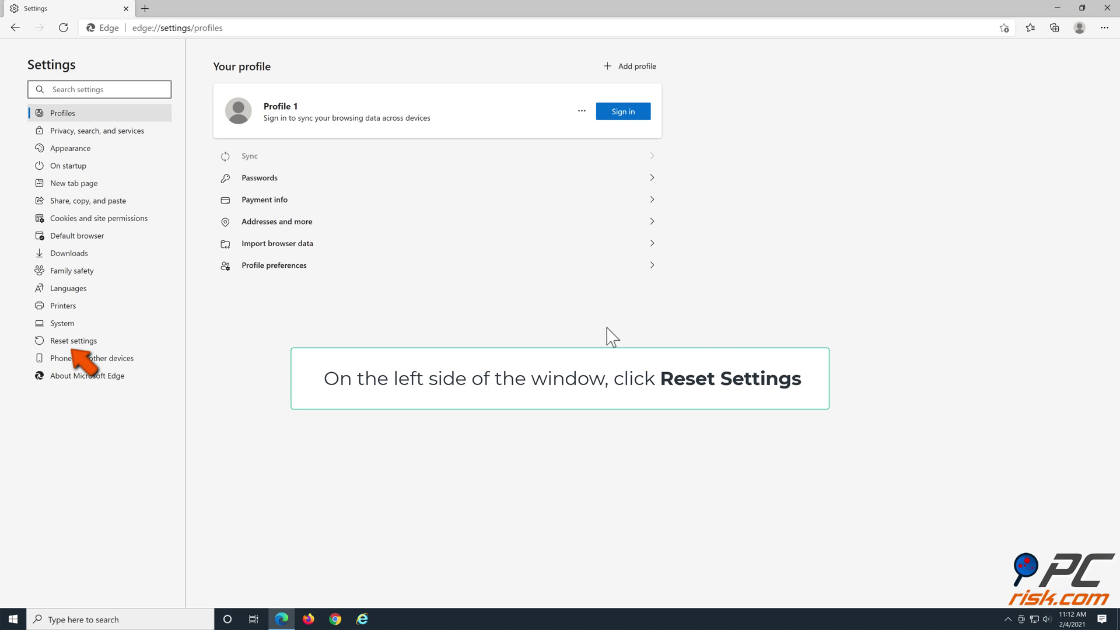
Restore Edge settings to their default values, confirm the reset, and close the browser
click(105, 352)
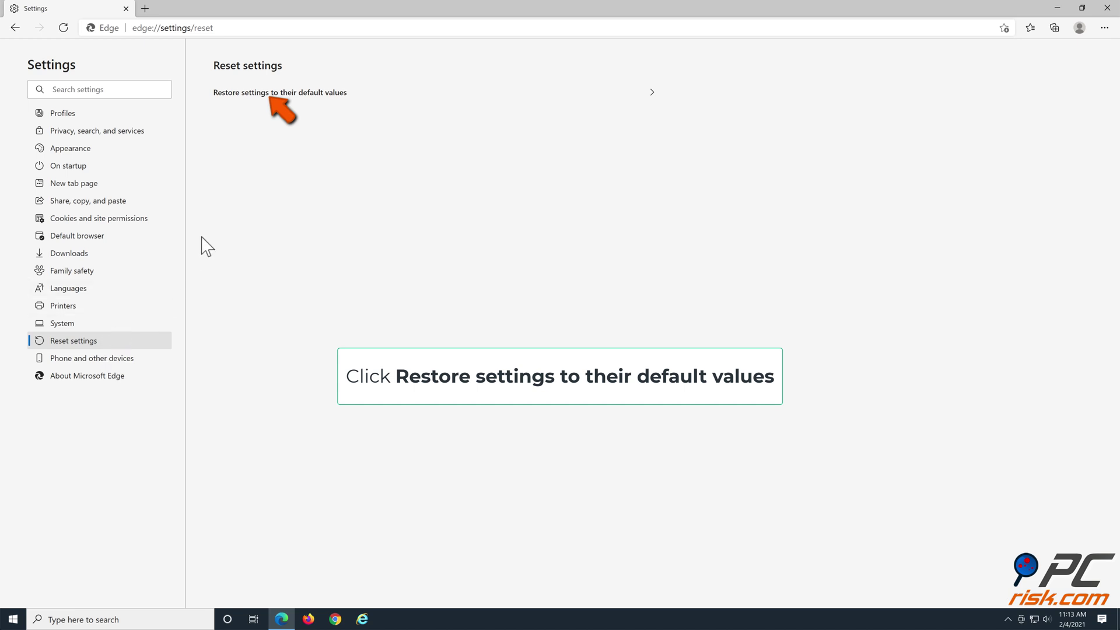
click(272, 99)
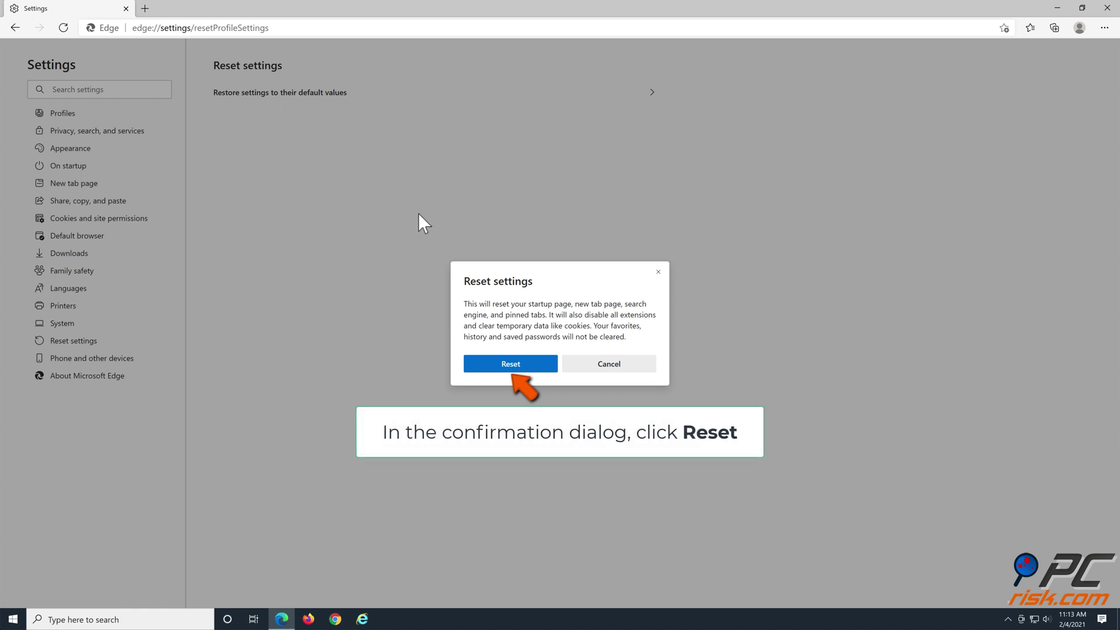
click(530, 369)
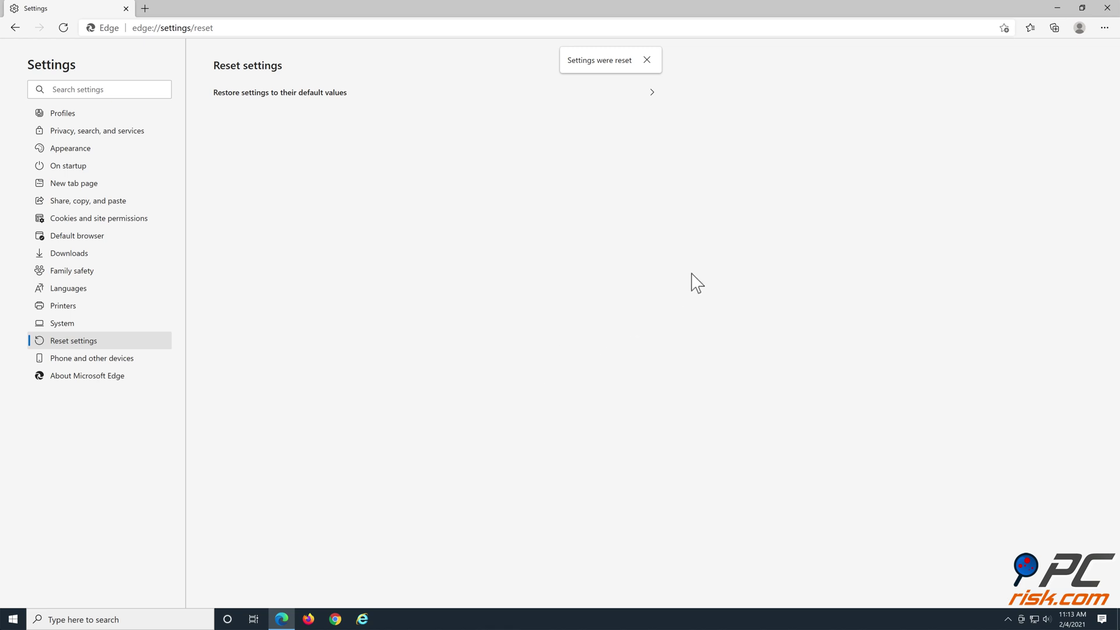
click(1107, 8)
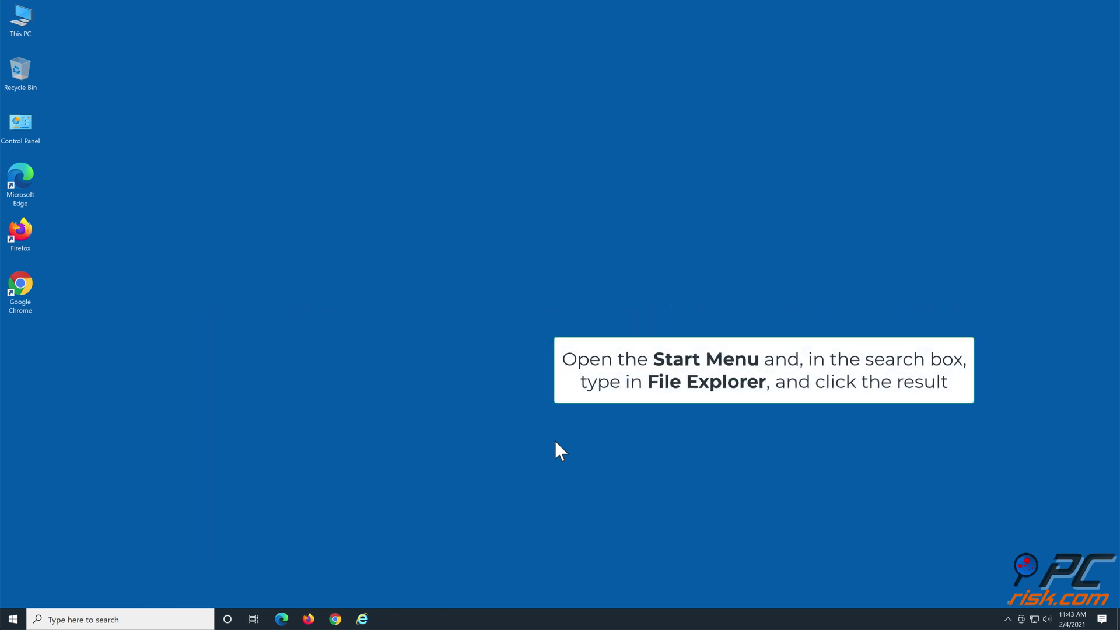
Launch File Explorer by searching 'file explorer' in the Start menu
click(12, 619)
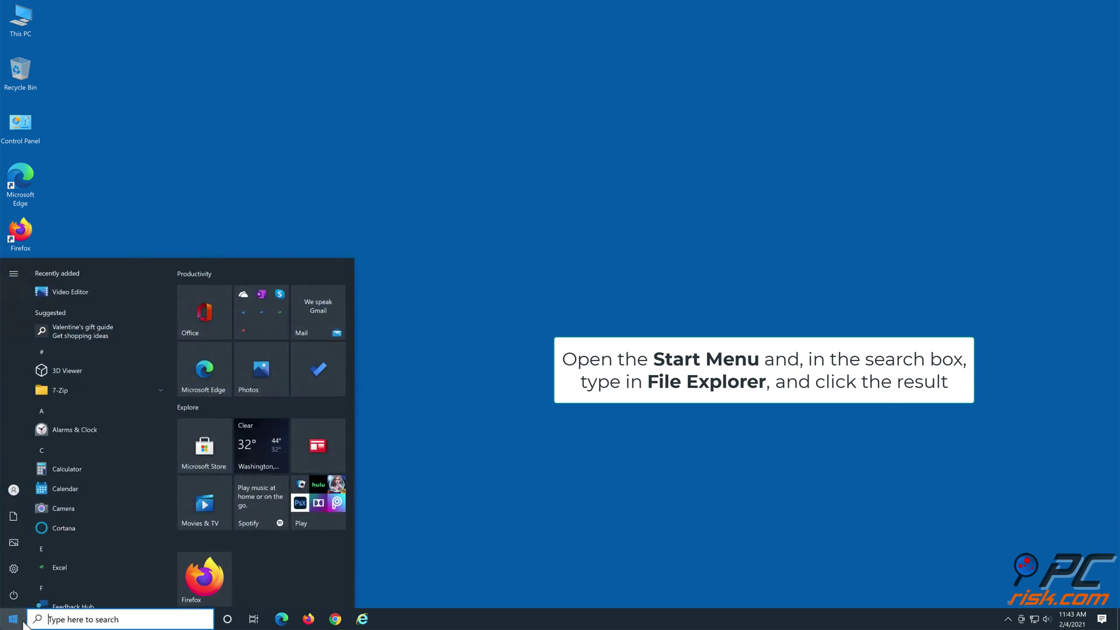
text(file)
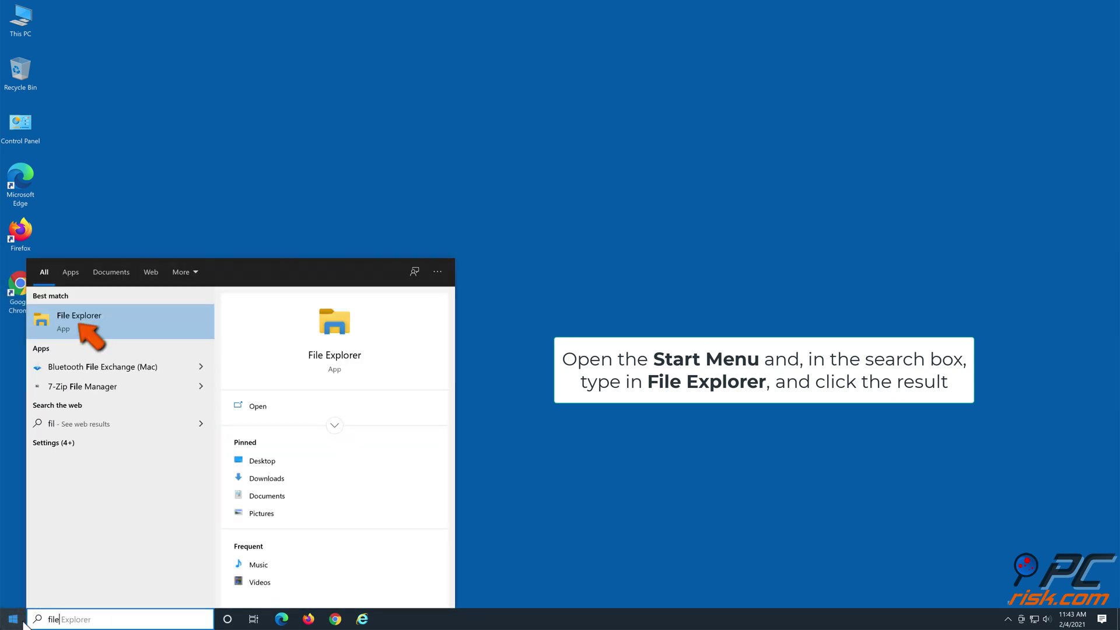
text( explorer)
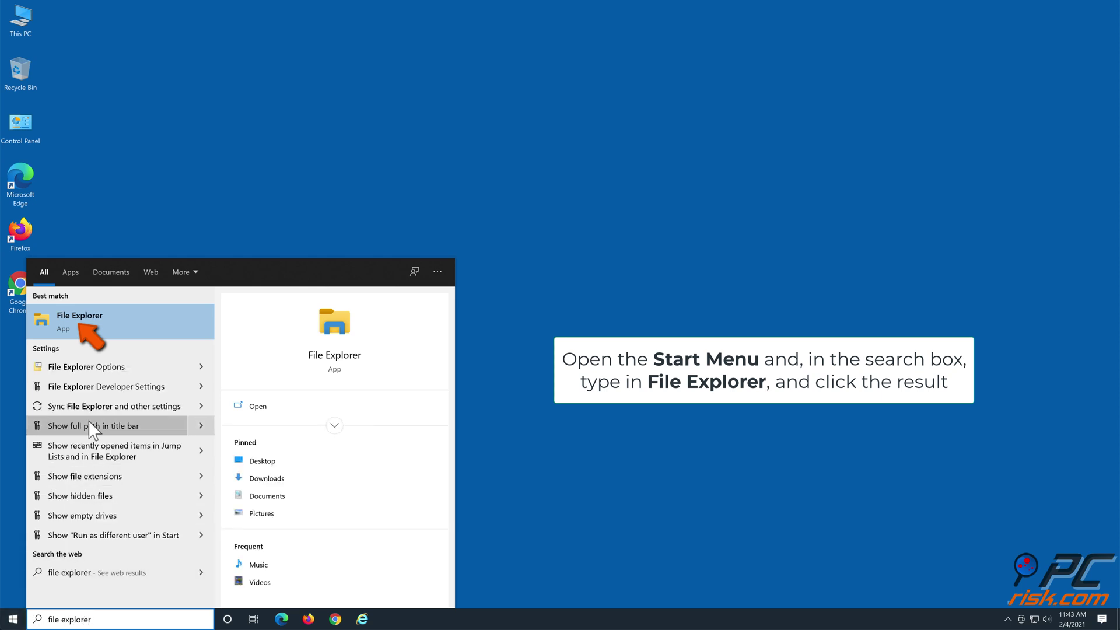
click(117, 314)
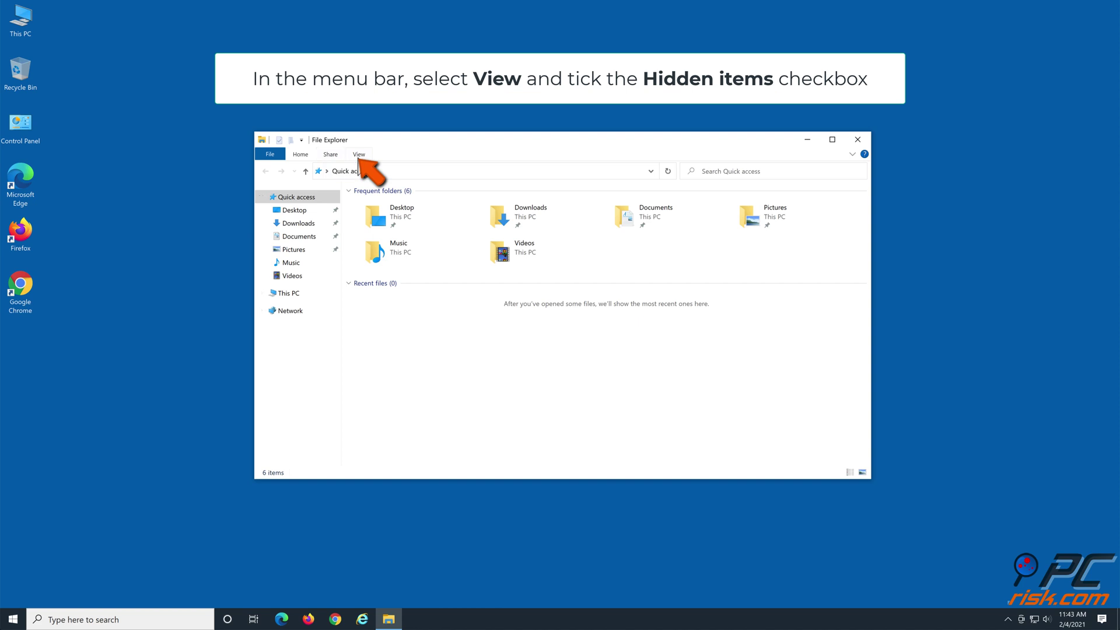
Enable the Hidden items checkbox on File Explorer's View tab
click(359, 155)
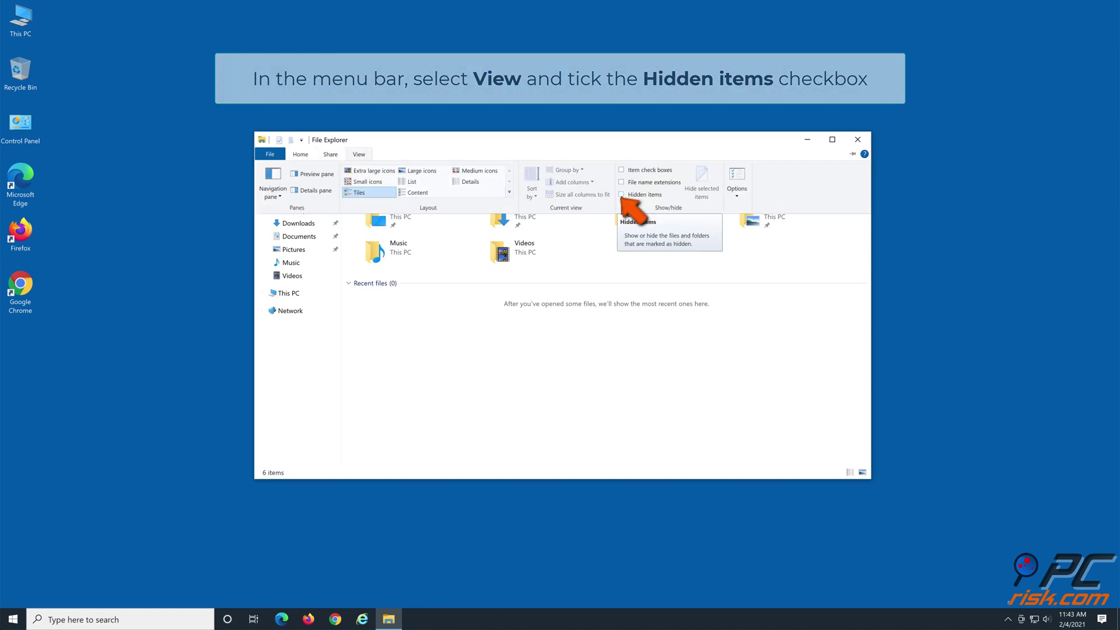
click(622, 195)
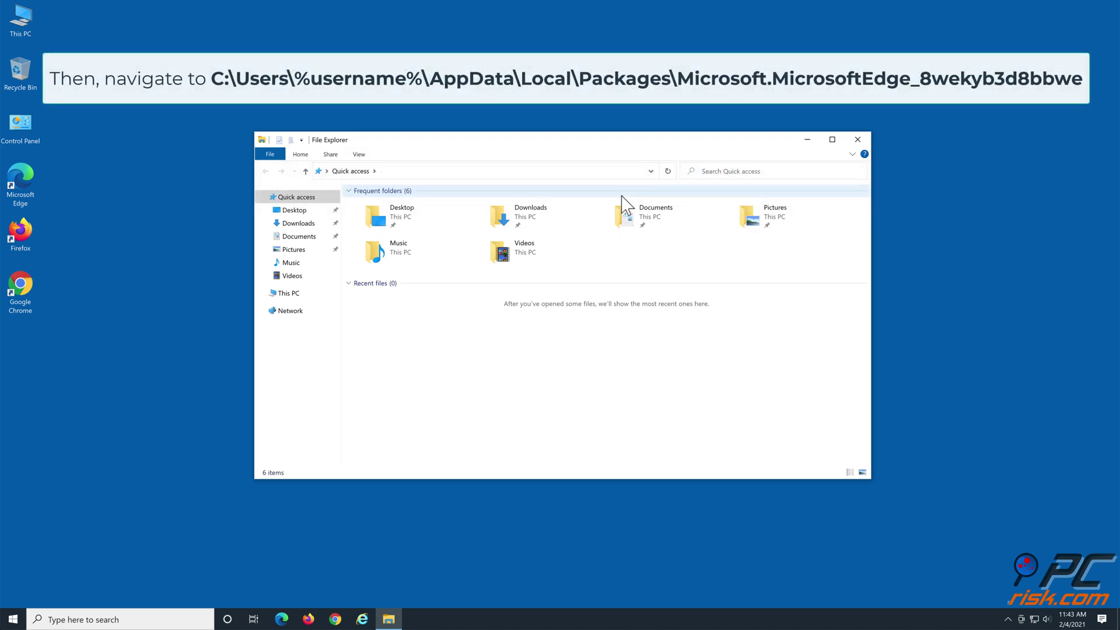
Browse from This PC through C:\Users\<user>\AppData\Local\Packages into Microsoft.MicrosoftEdge_8wekyb3d8bbwe
click(313, 305)
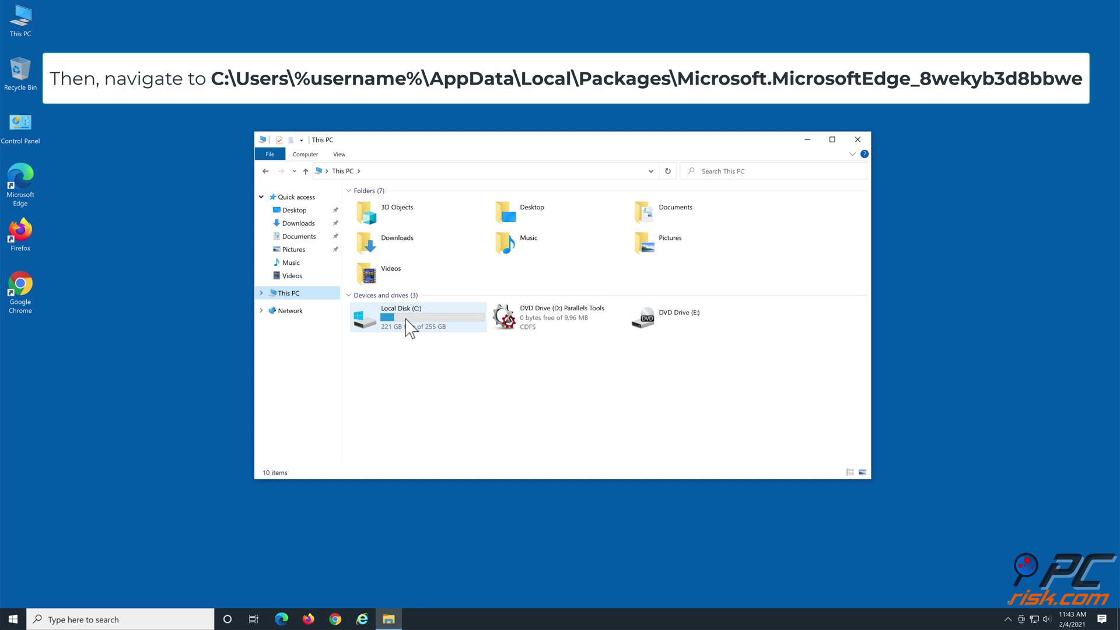
double_click(407, 320)
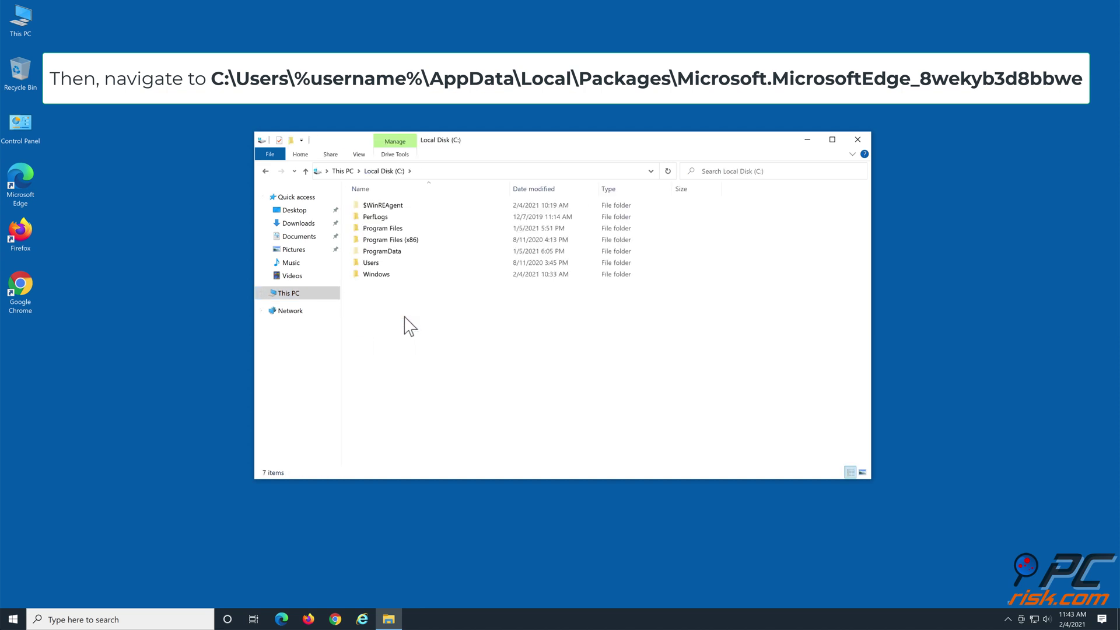
double_click(382, 265)
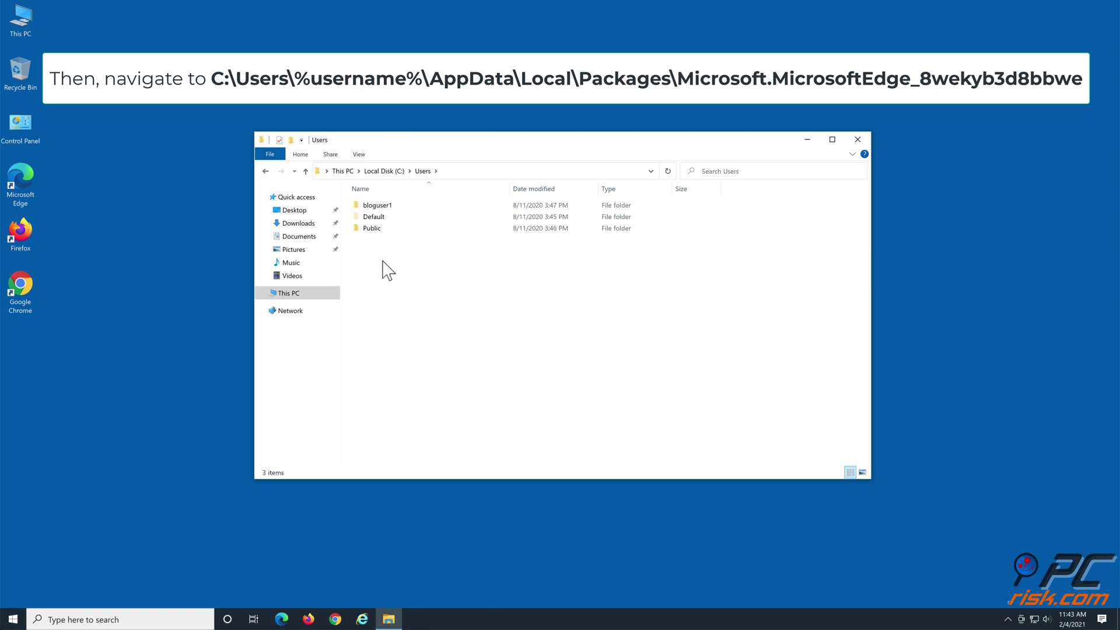
double_click(402, 217)
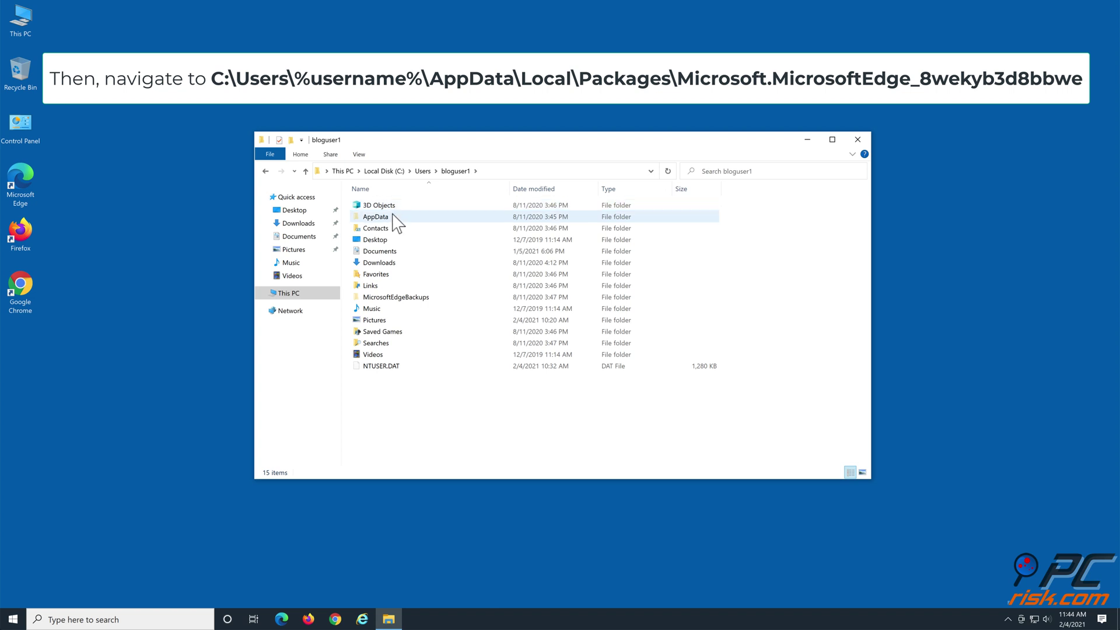
double_click(392, 220)
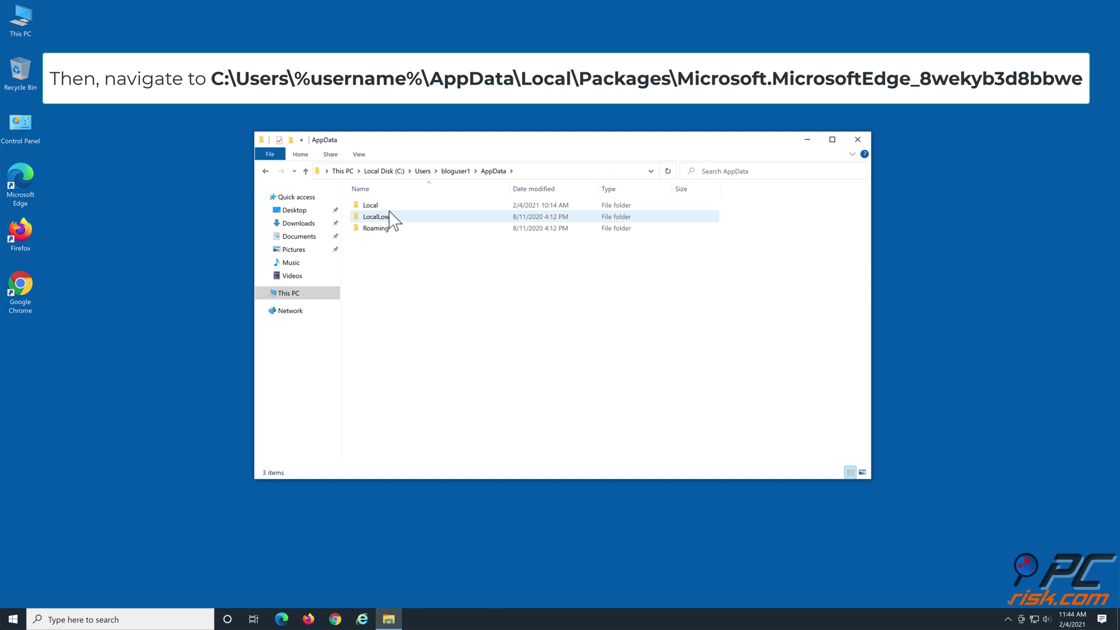
double_click(389, 208)
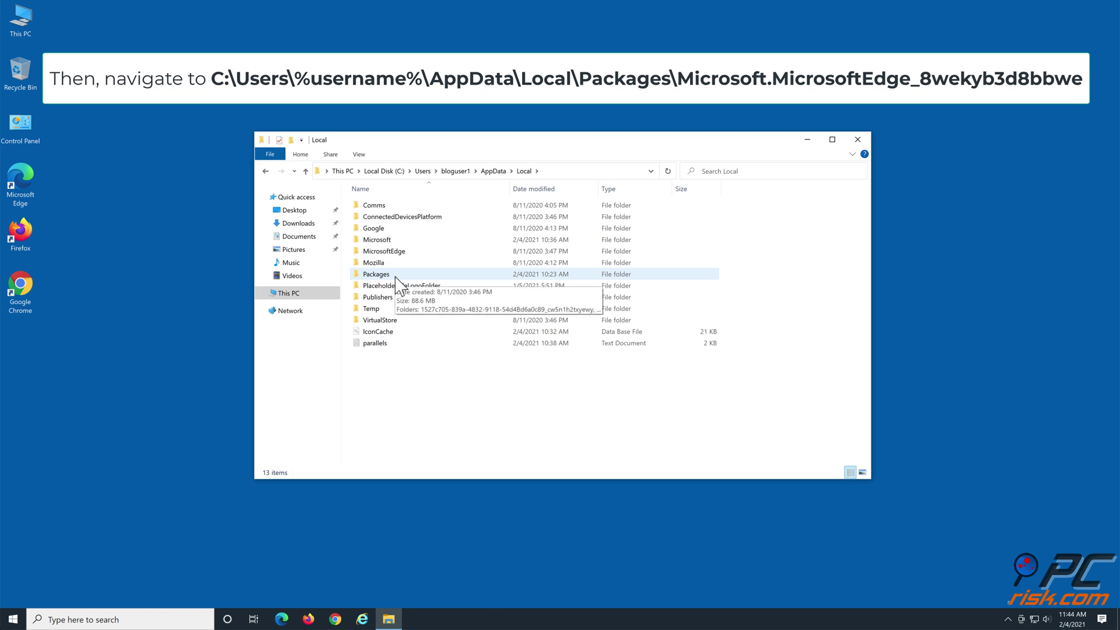
double_click(396, 278)
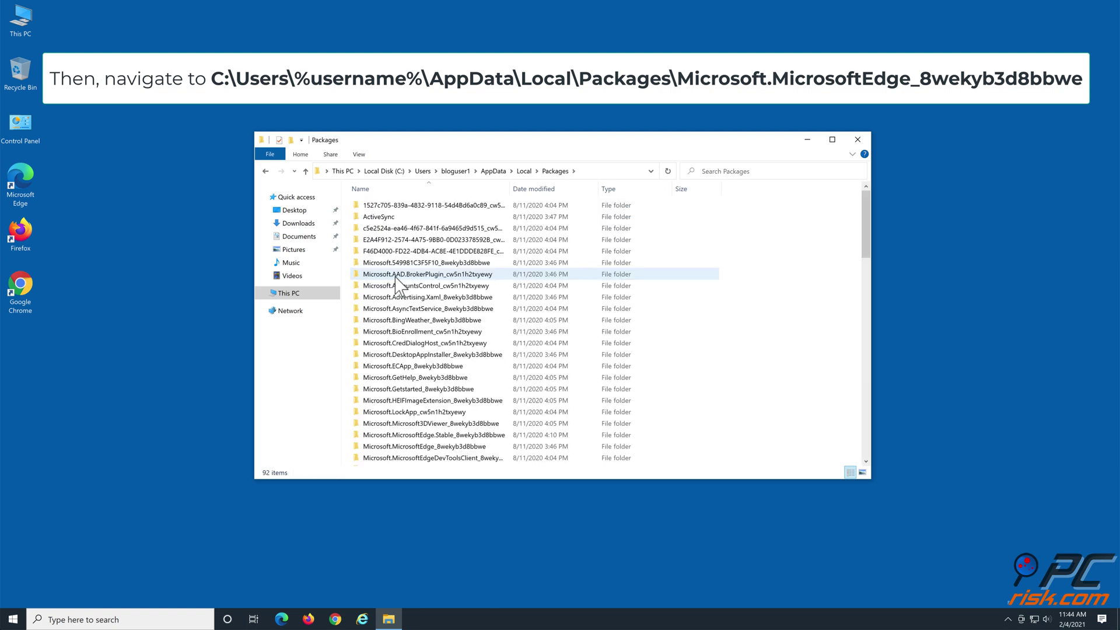
scroll(397, 284, down, 2)
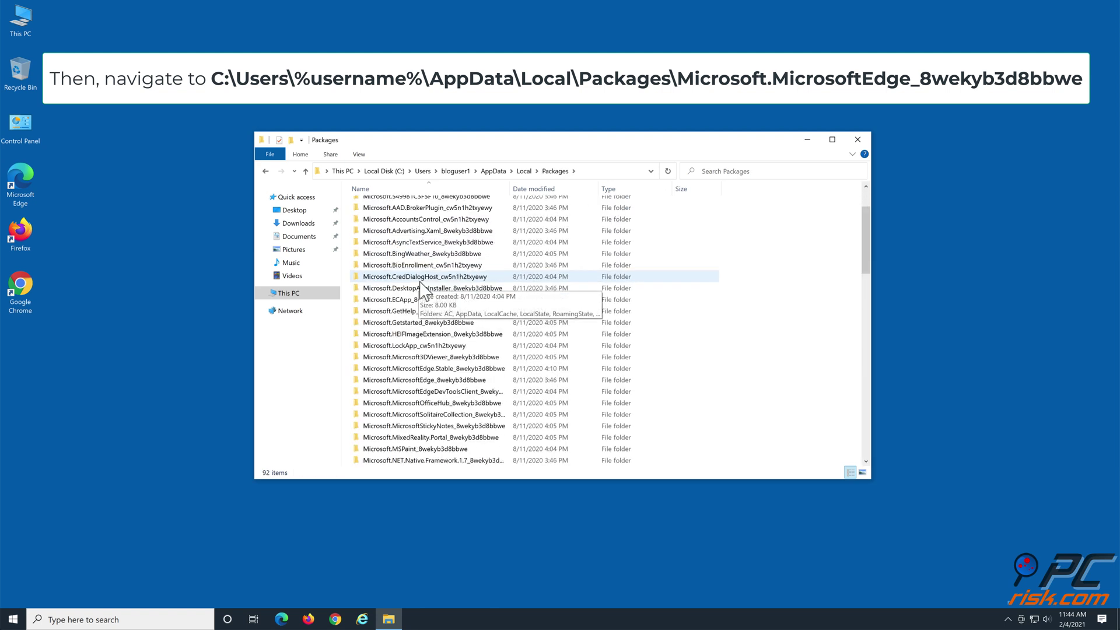
double_click(442, 382)
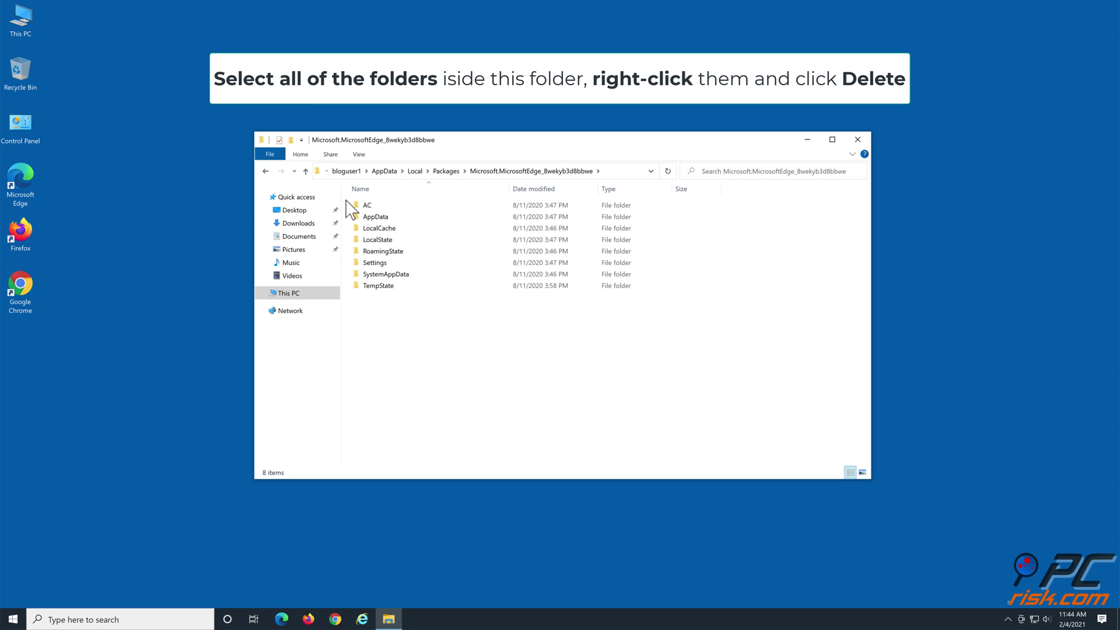
Select and delete all eight subfolders of the Microsoft.MicrosoftEdge_8wekyb3d8bbwe folder
drag(346, 199, 425, 299)
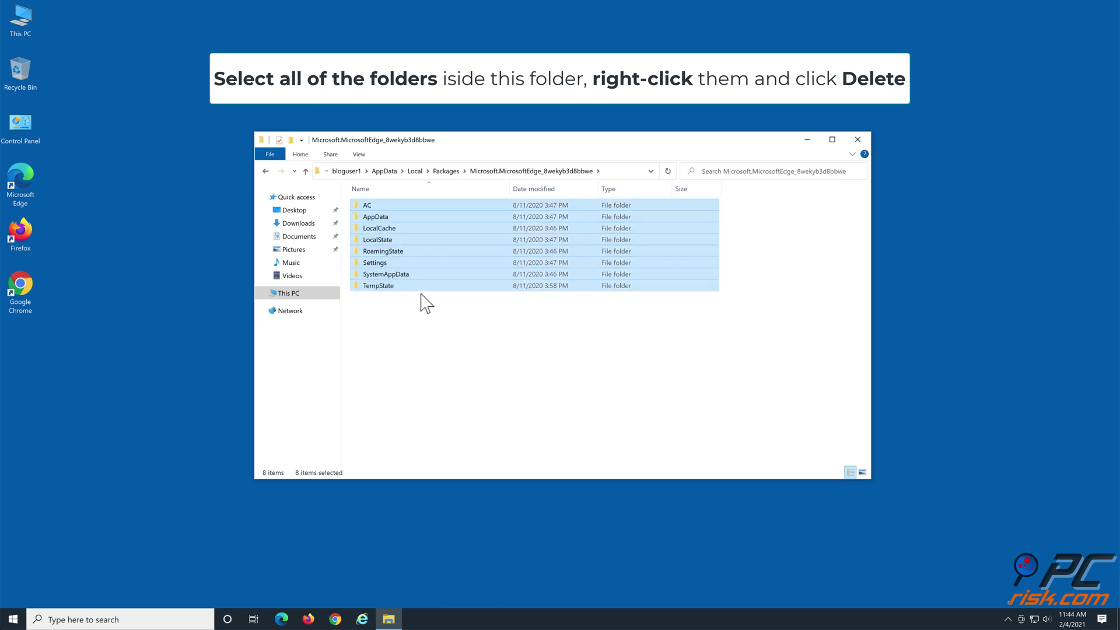
right_click(407, 285)
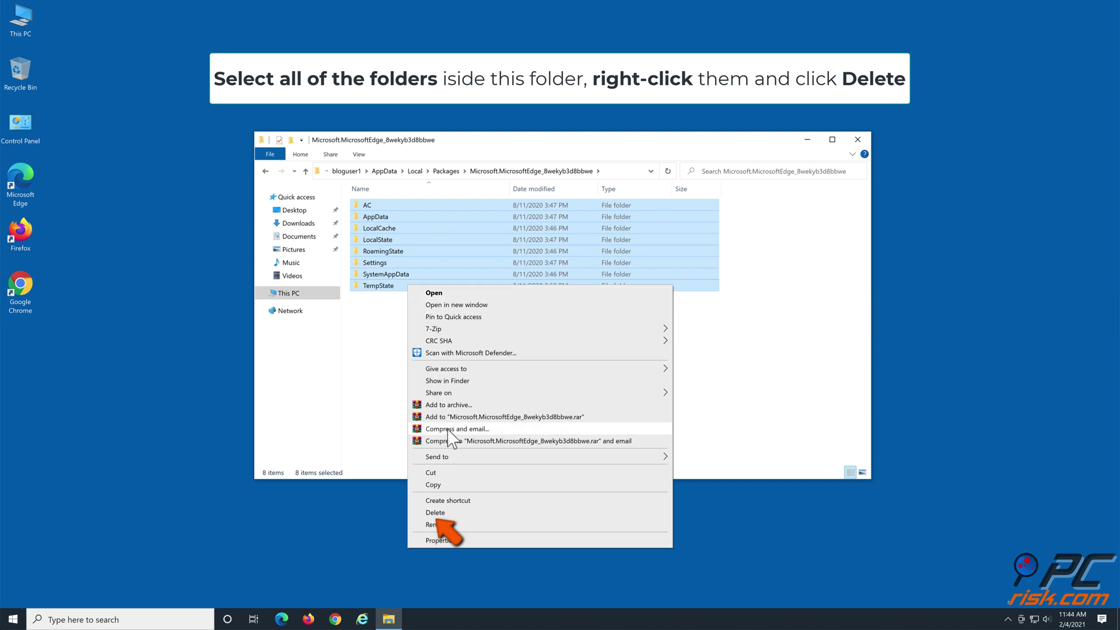
click(450, 512)
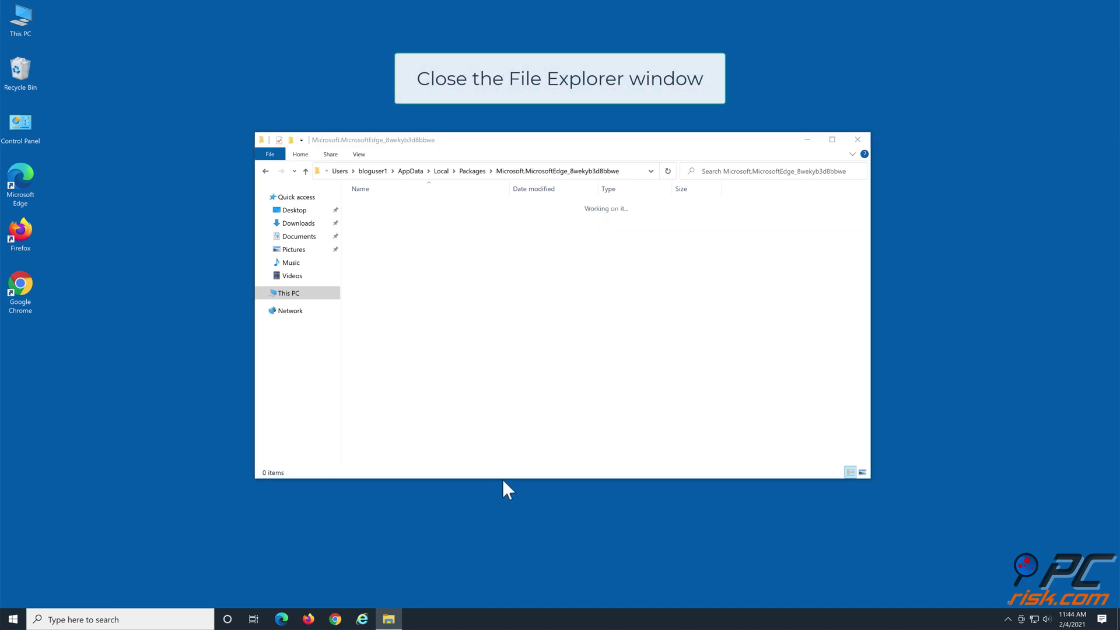
Close File Explorer and enter powershell in the Run dialog's Open box
click(855, 140)
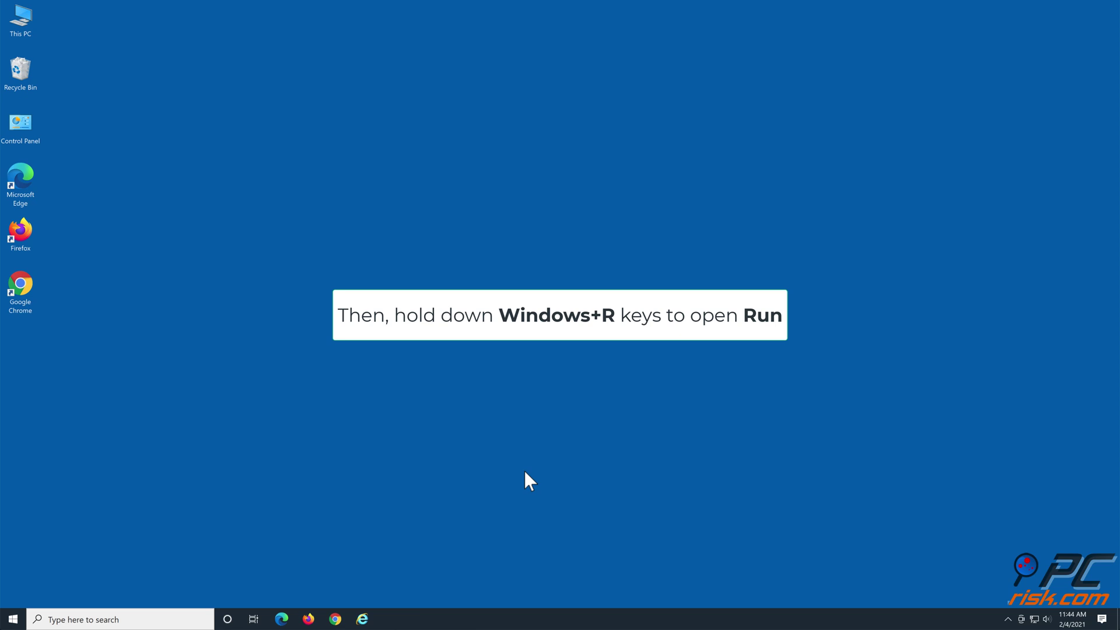
key(super+r)
text(pow)
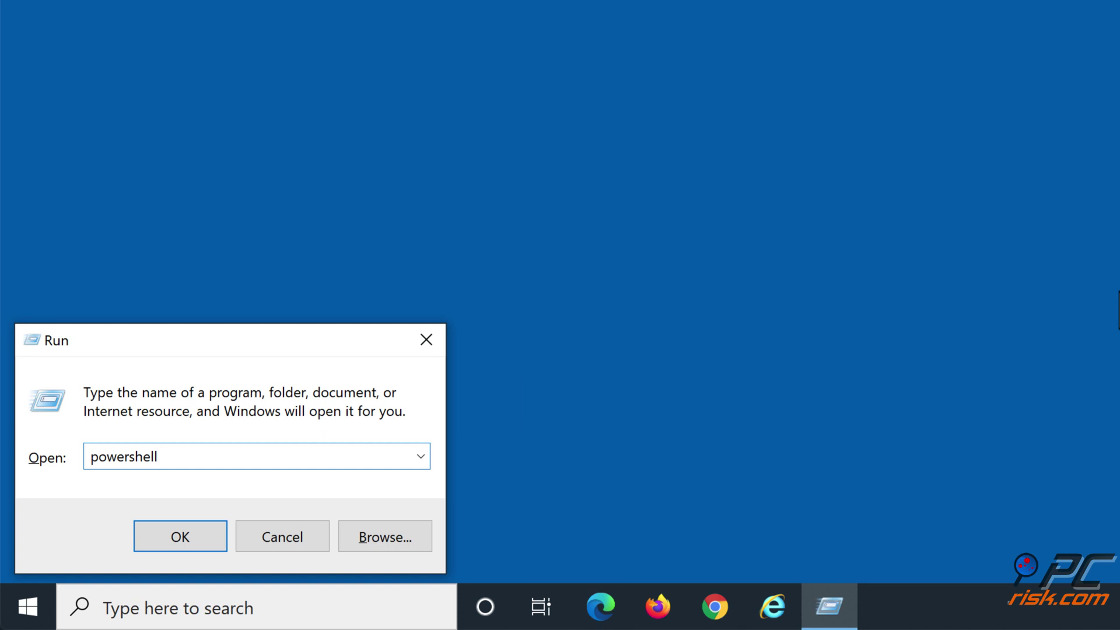
Start PowerShell as administrator and paste the Get-AppXPackage Edge re-registration command
key(ctrl+shift+Return)
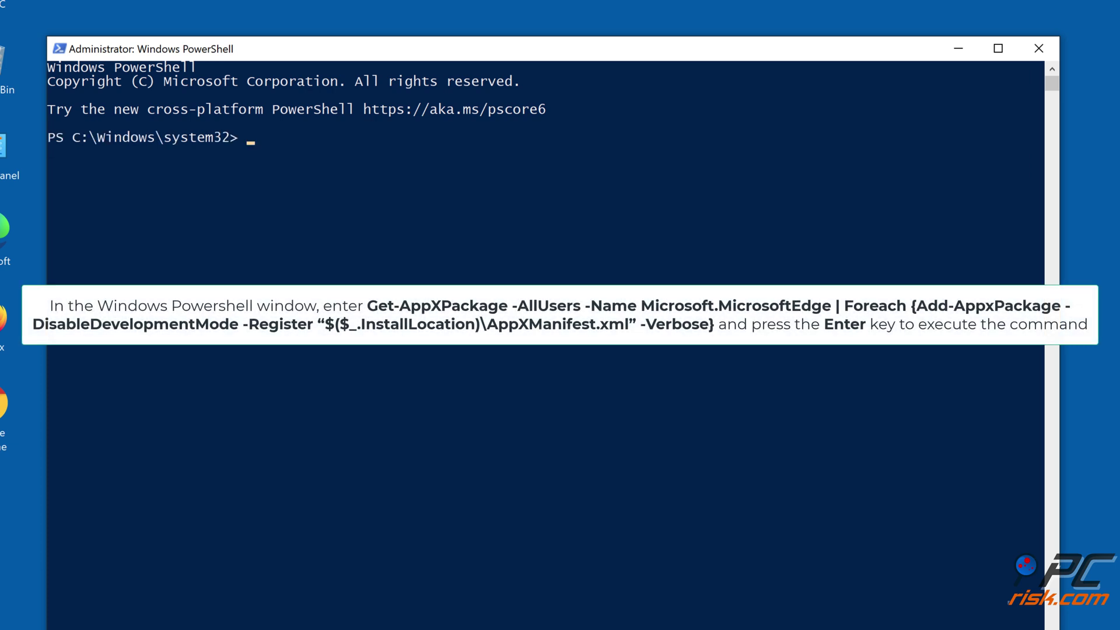
text(Get-AppXPackage -AllUsers -Name Microsoft.MicrosoftEdge | Foreach {Add-AppxPackage -DisableDevelopmentMode -Register "$($_.InstallLocation)\AppXManifest.xml" -Verbose})
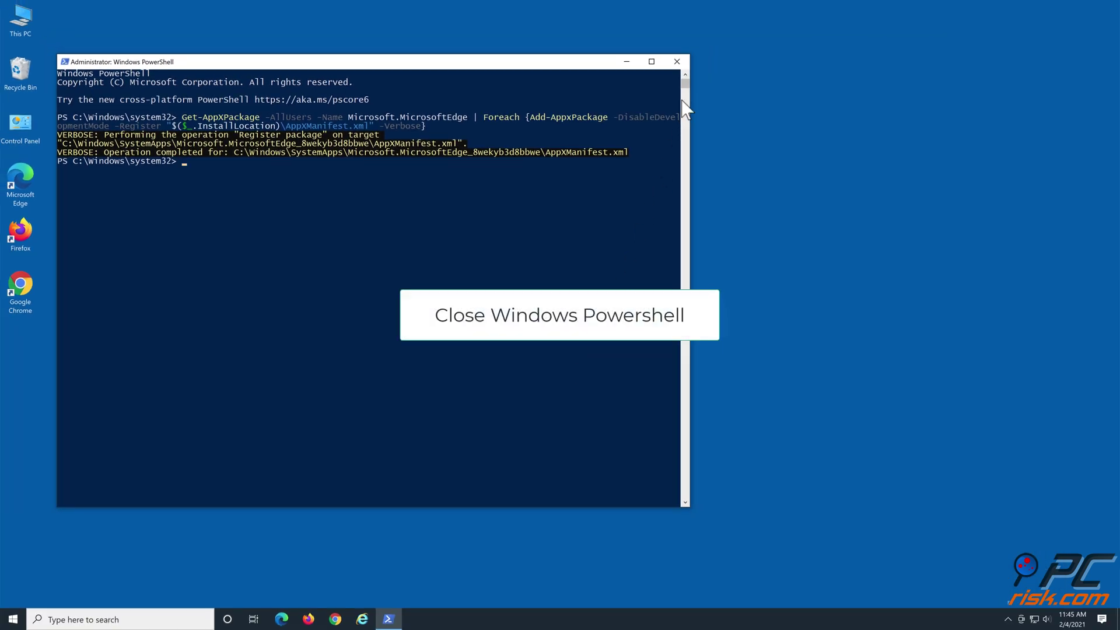
click(676, 62)
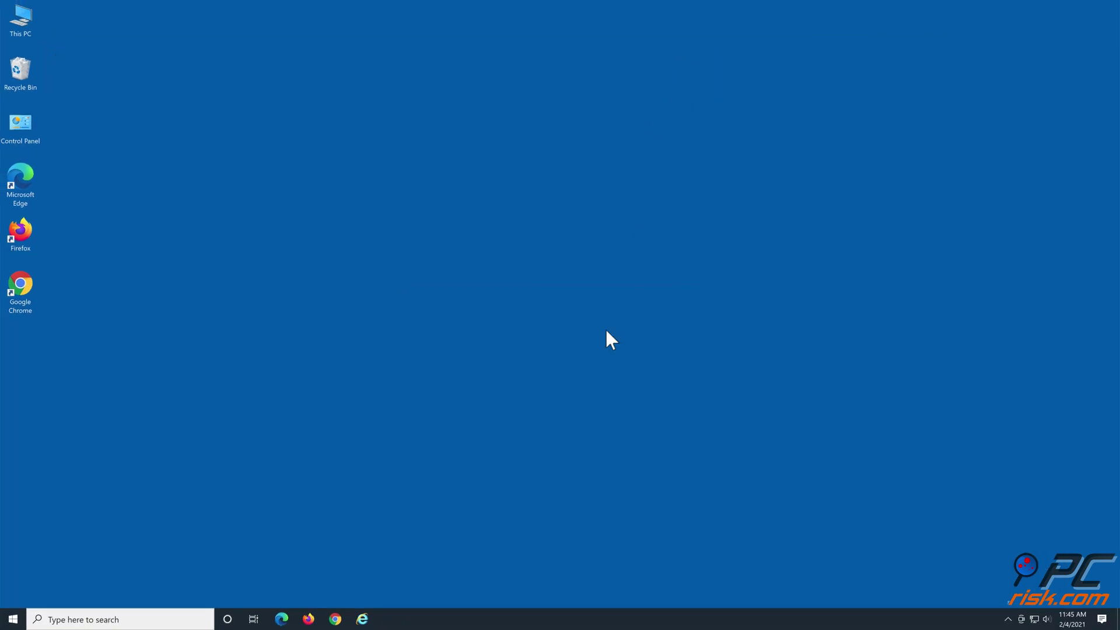